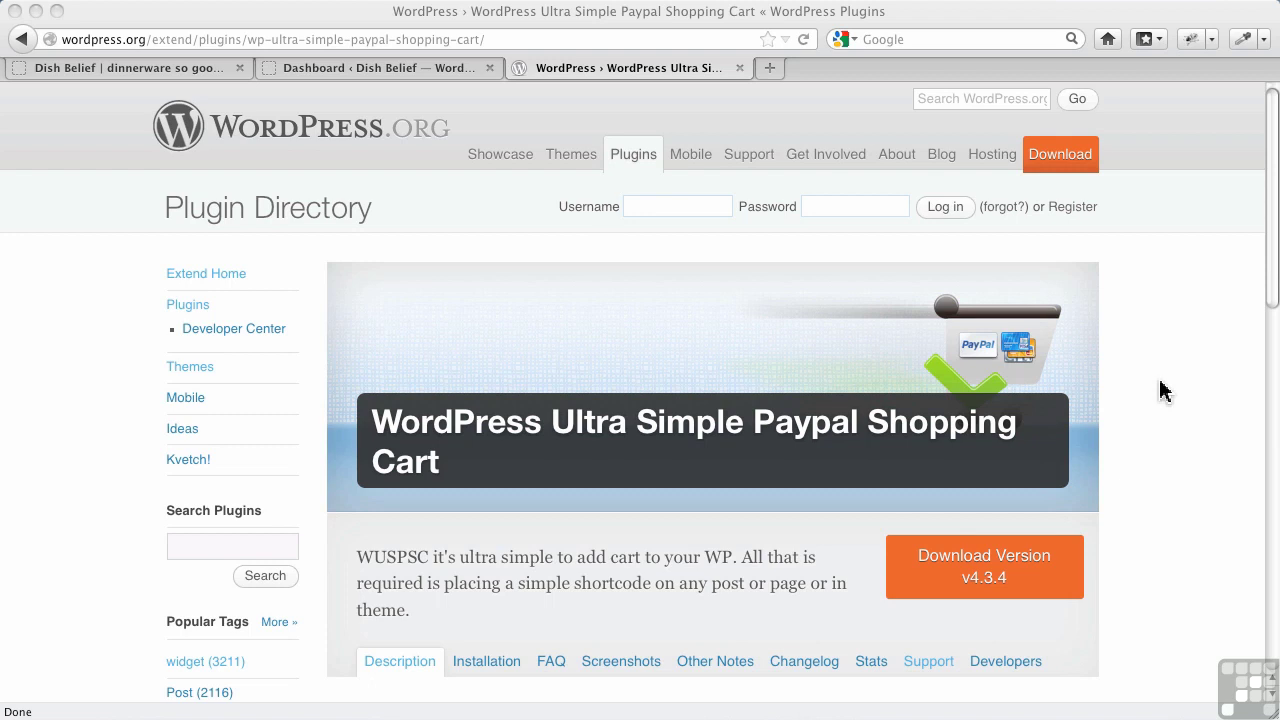
Switch to the Dish Belief admin site and search for new plugins matching "ultra simple paypal shopping cart"
click(300, 76)
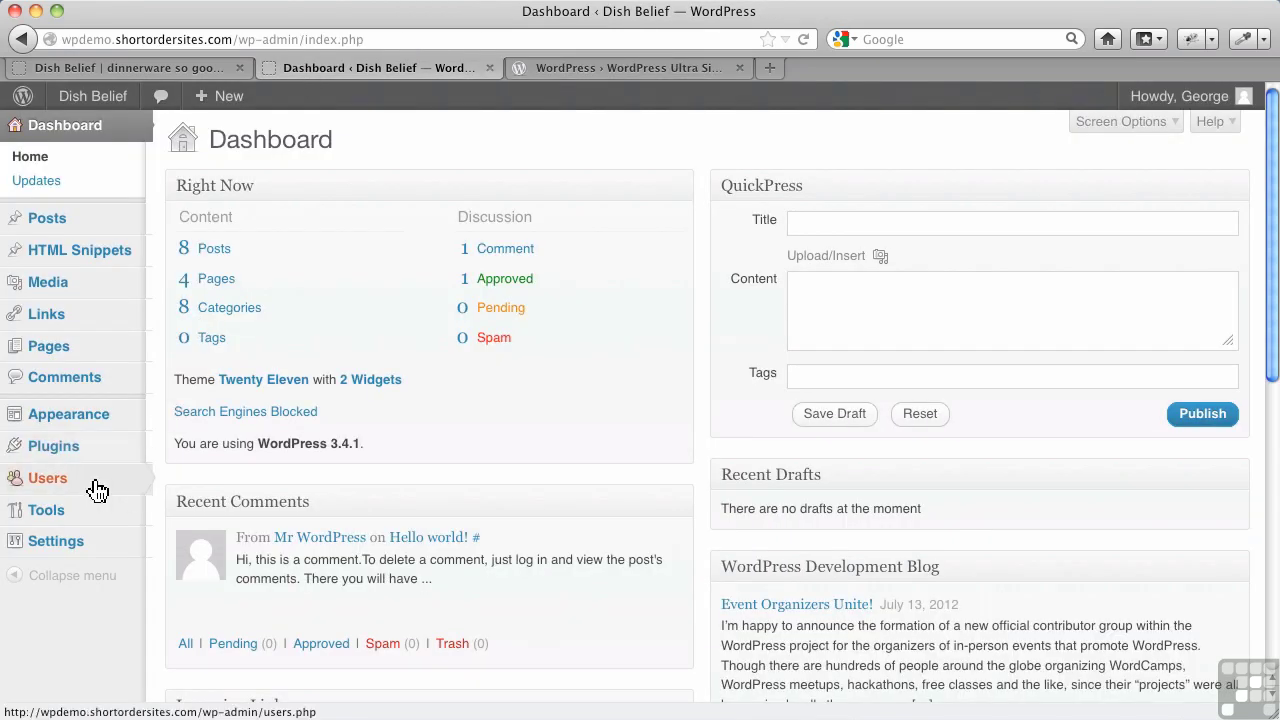
click(186, 471)
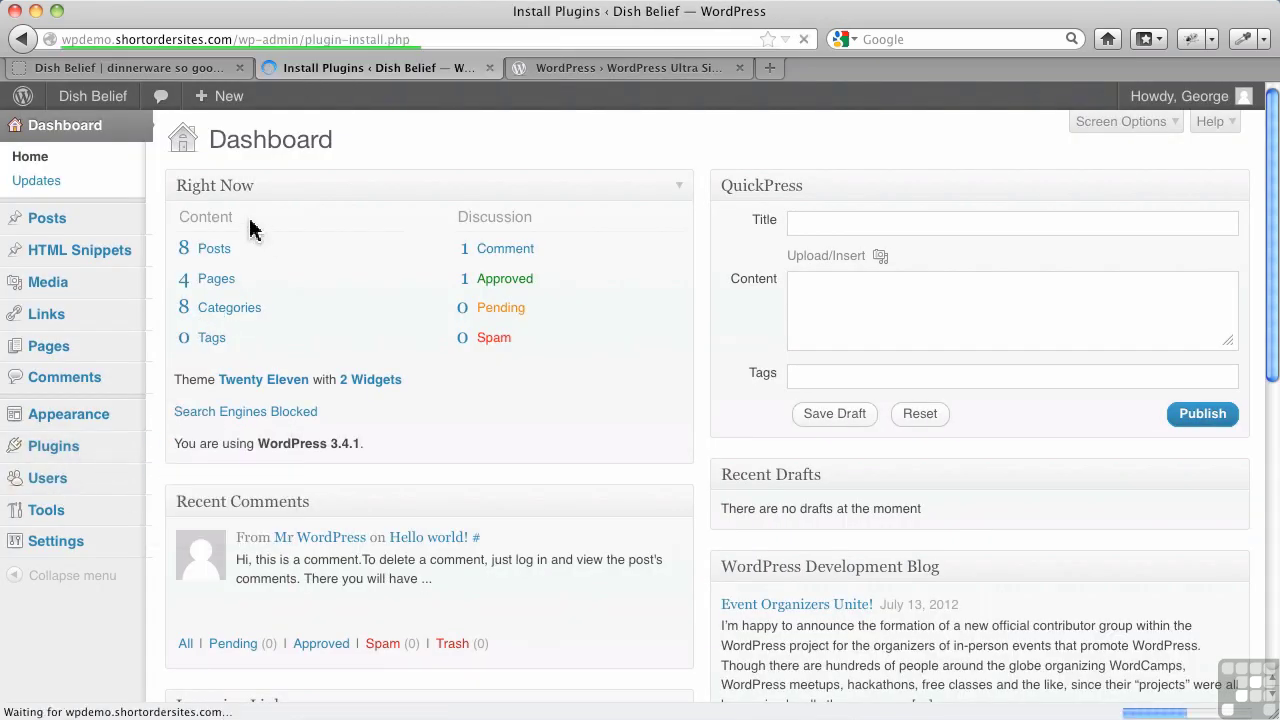
click(231, 301)
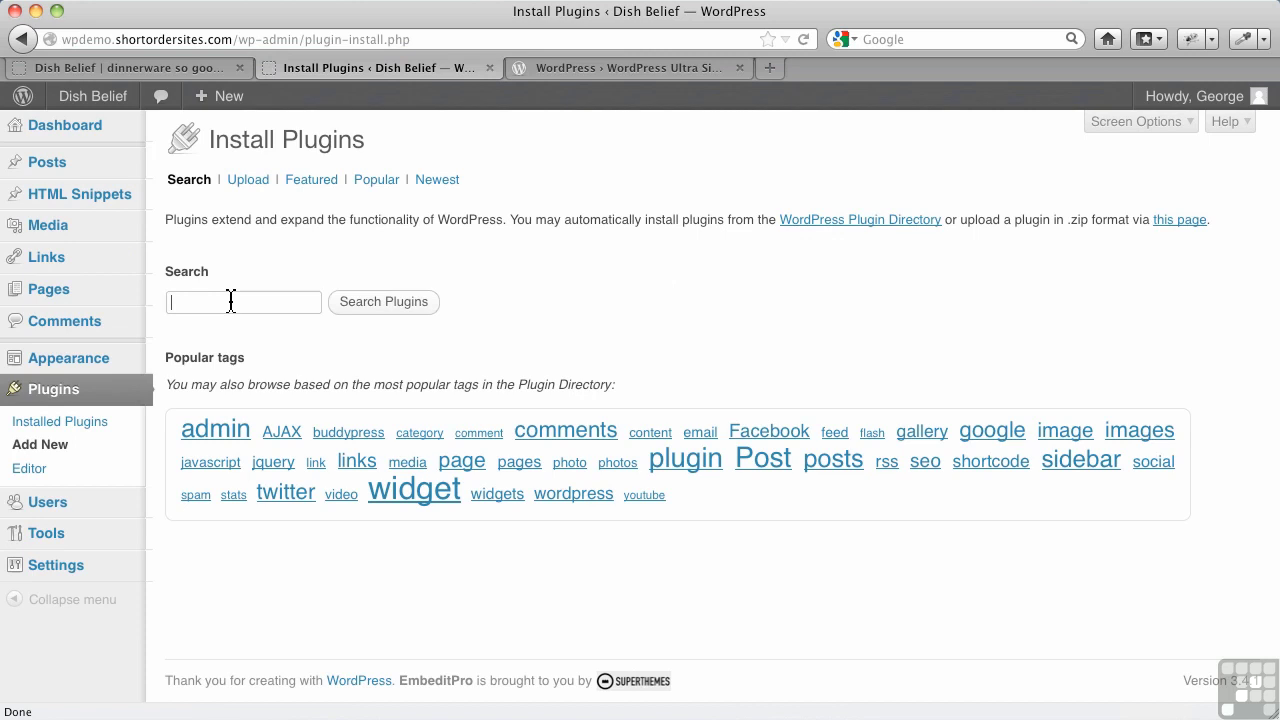
text(ultr)
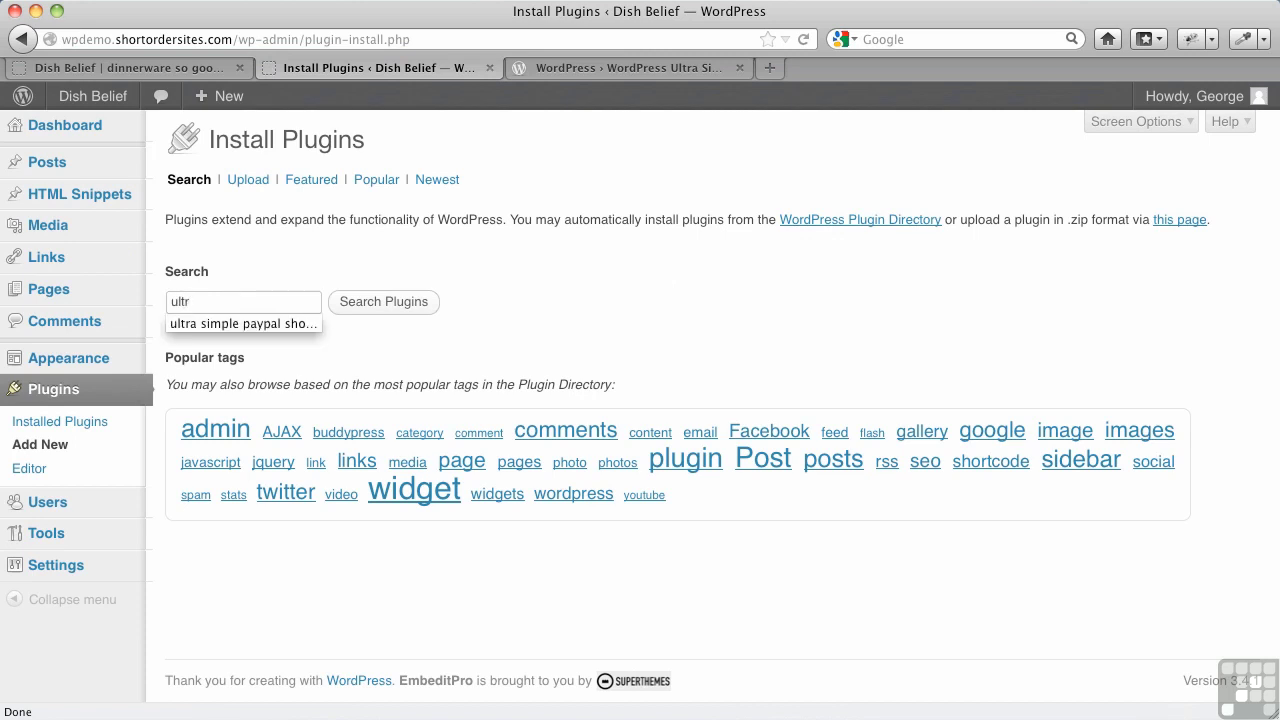
key(Down)
key(Tab)
click(415, 312)
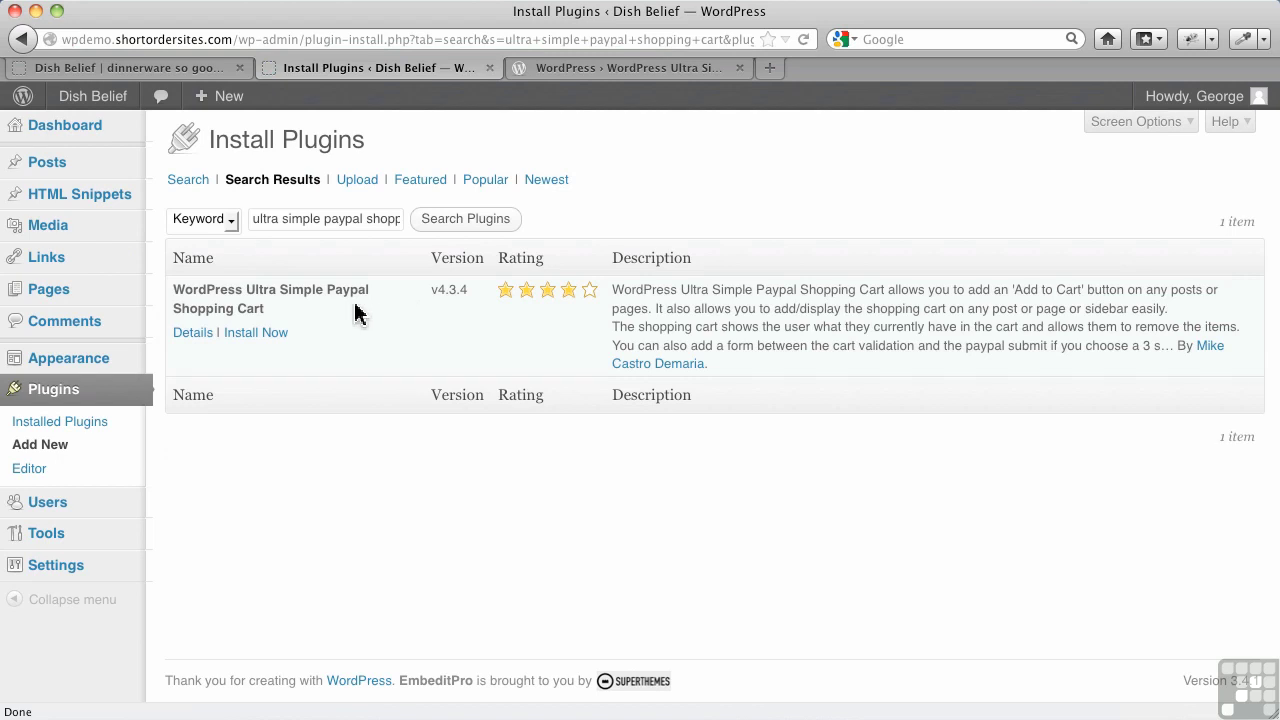
Install the WordPress Ultra Simple Paypal Shopping Cart plugin and try to activate it
click(250, 342)
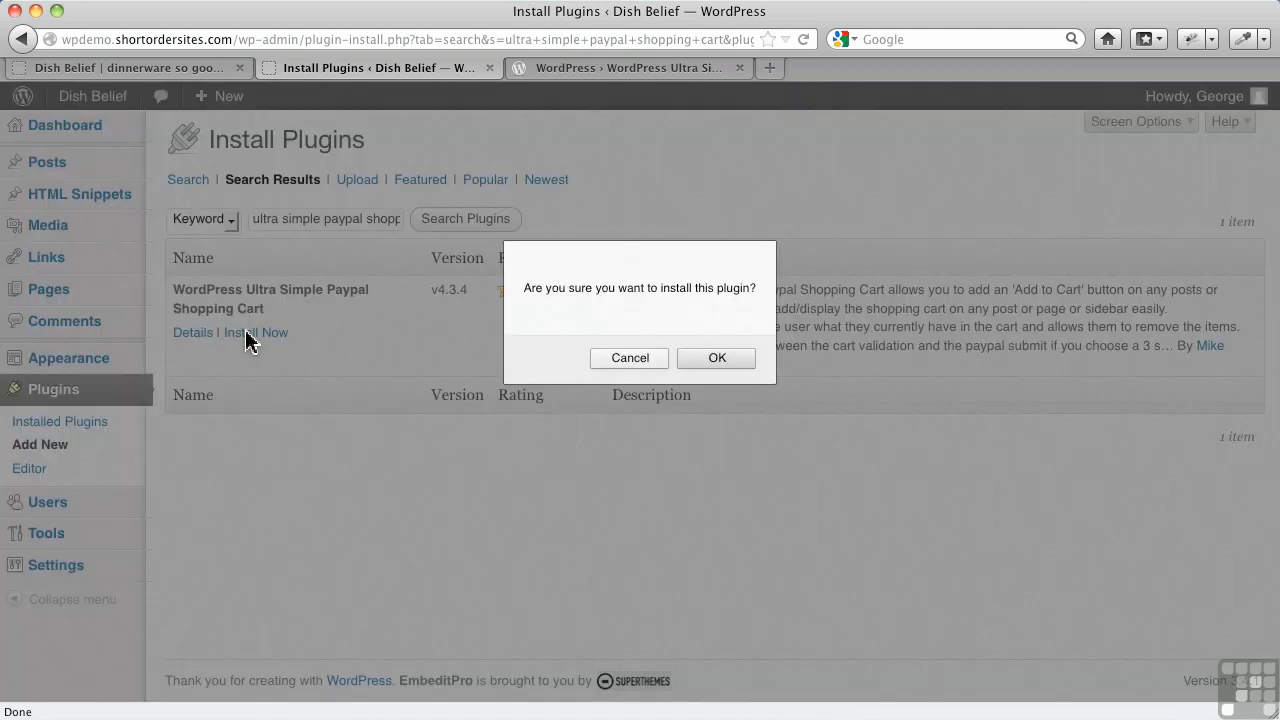
click(734, 362)
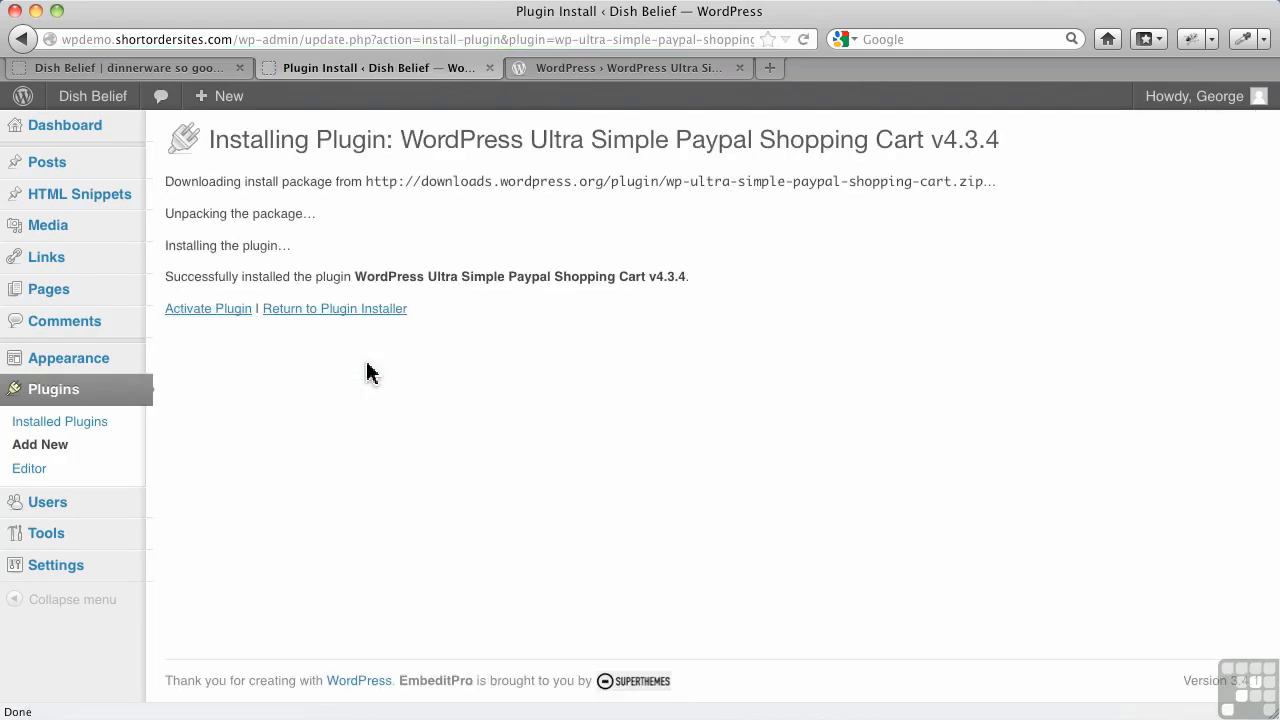
click(229, 312)
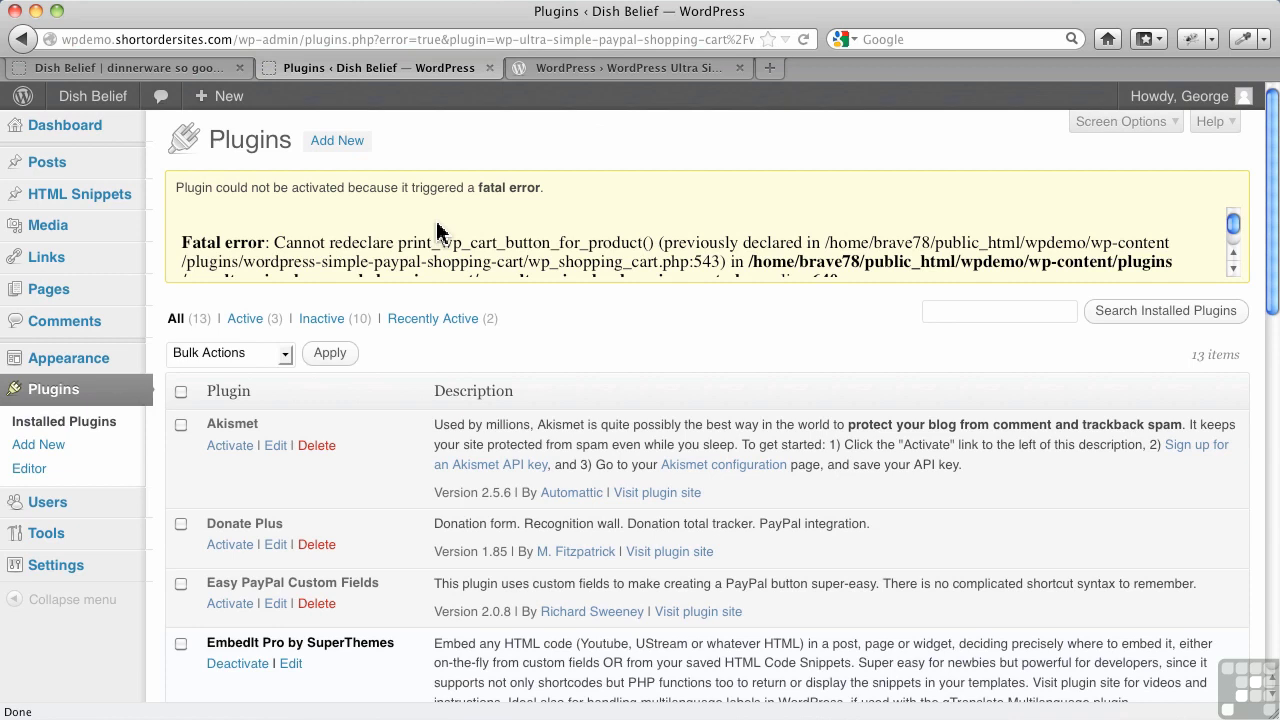
Deactivate the WP Simple Paypal Shopping cart plugin among the installed plugins
scroll(374, 443, down, 5)
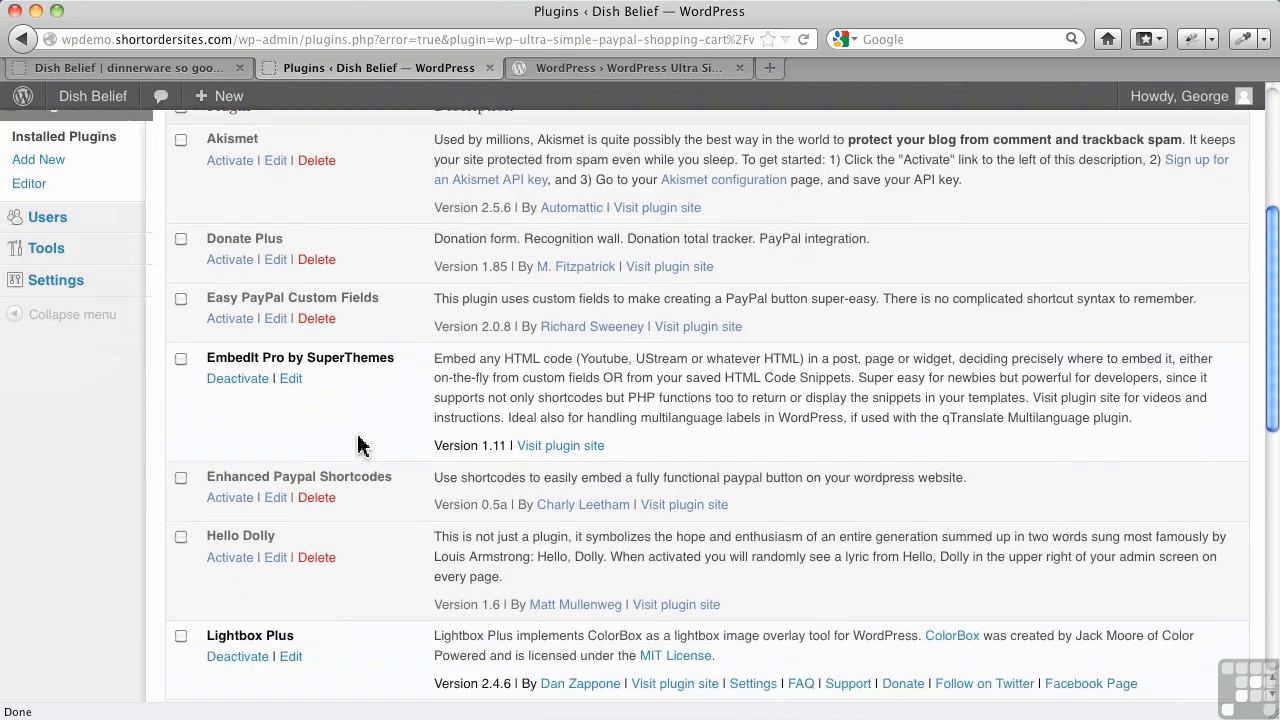
scroll(358, 445, down, 7)
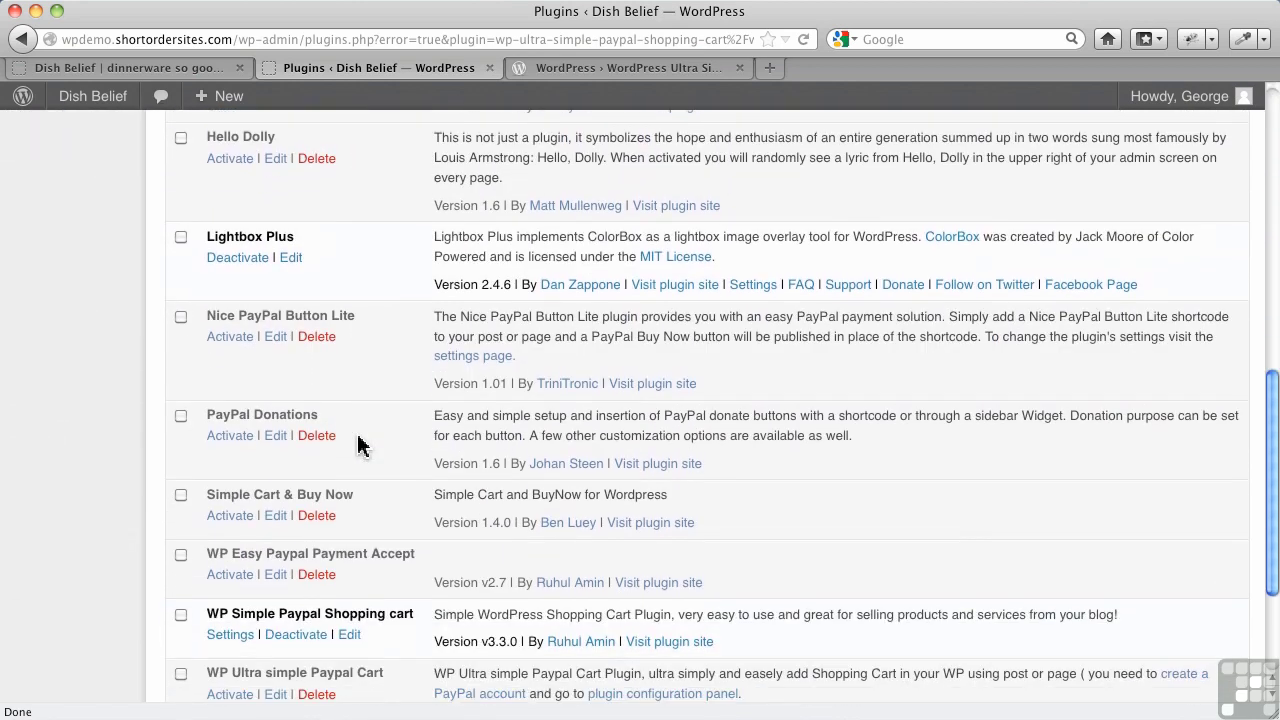
scroll(358, 445, down, 3)
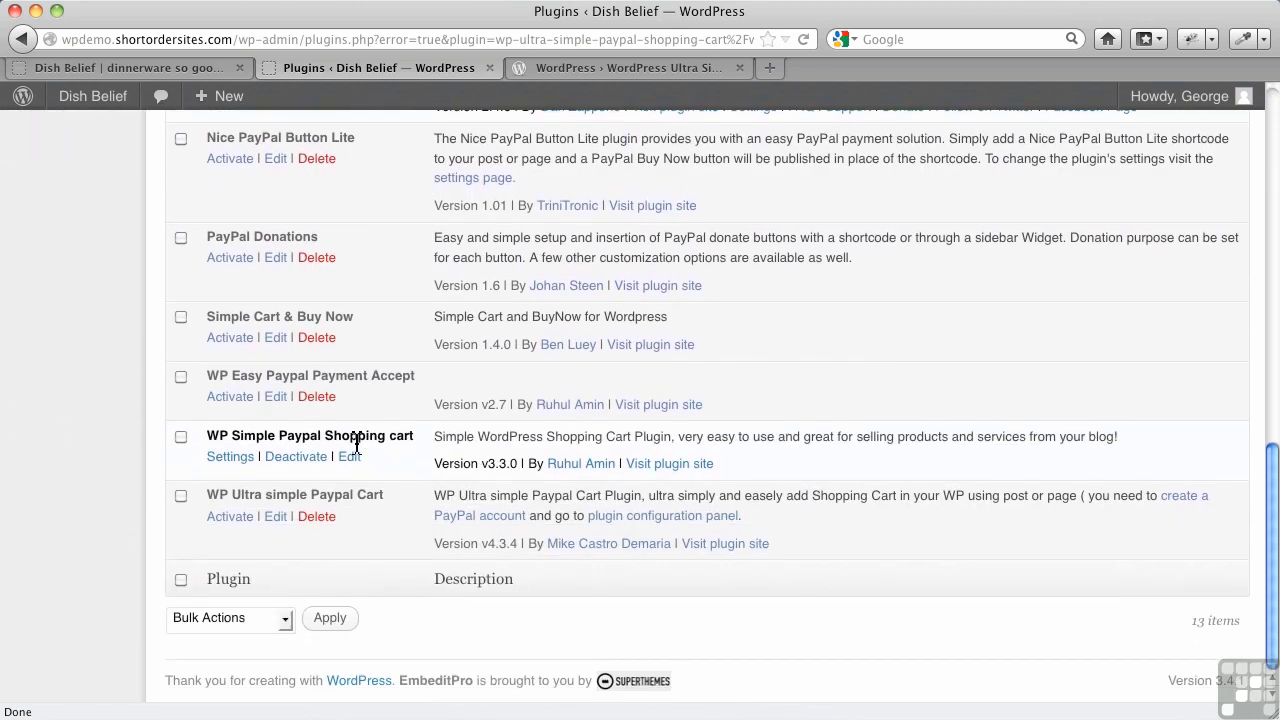
click(288, 459)
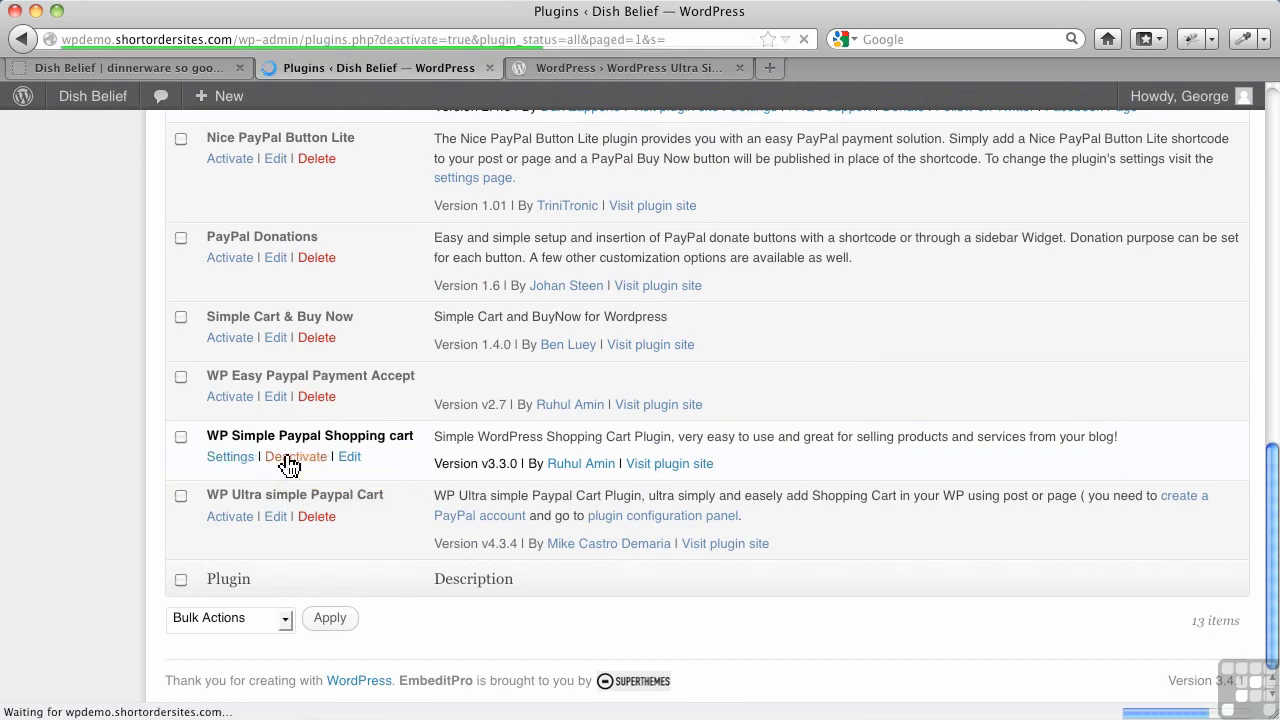
Activate the WP Ultra simple Paypal Cart plugin
scroll(286, 461, down, 15)
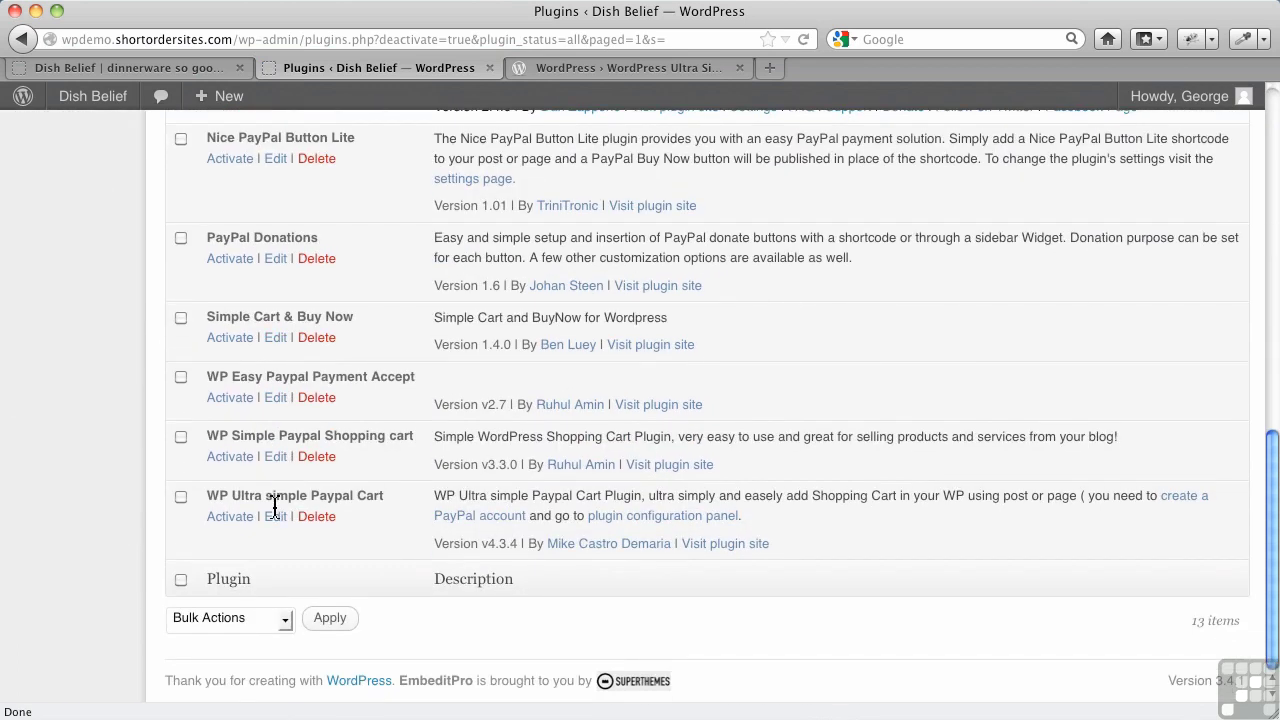
click(224, 524)
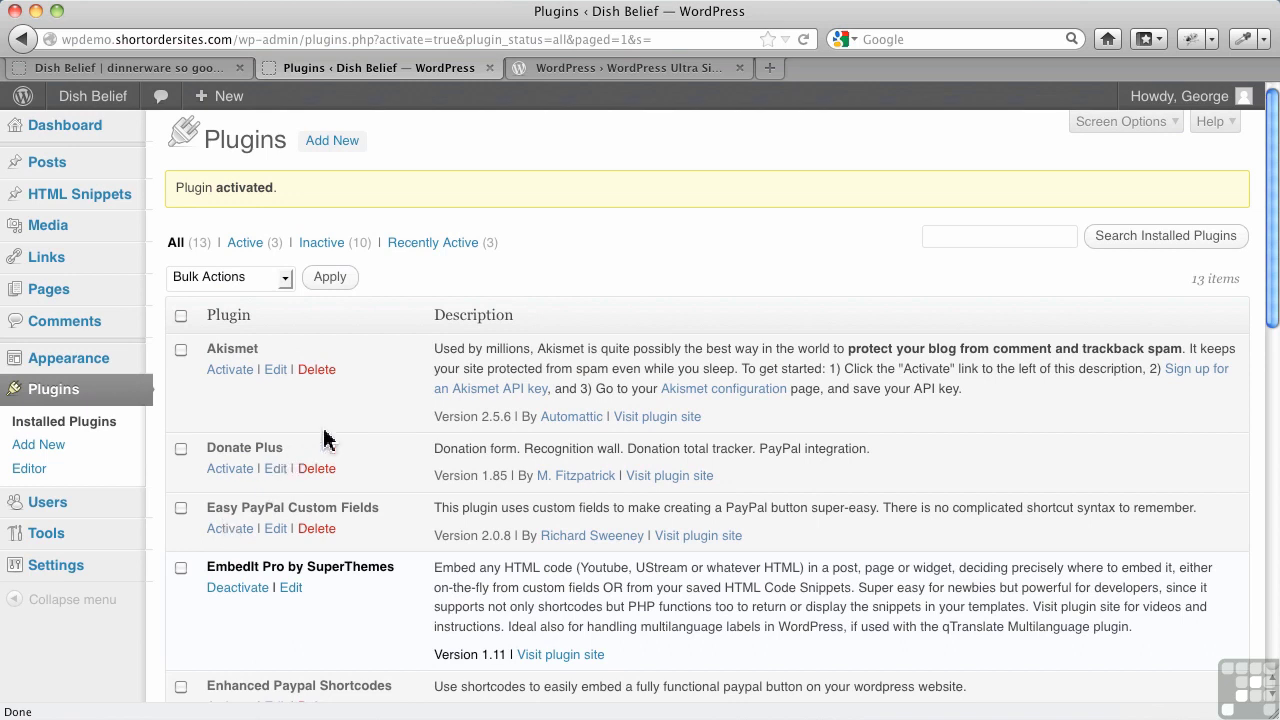
scroll(323, 440, down, 1)
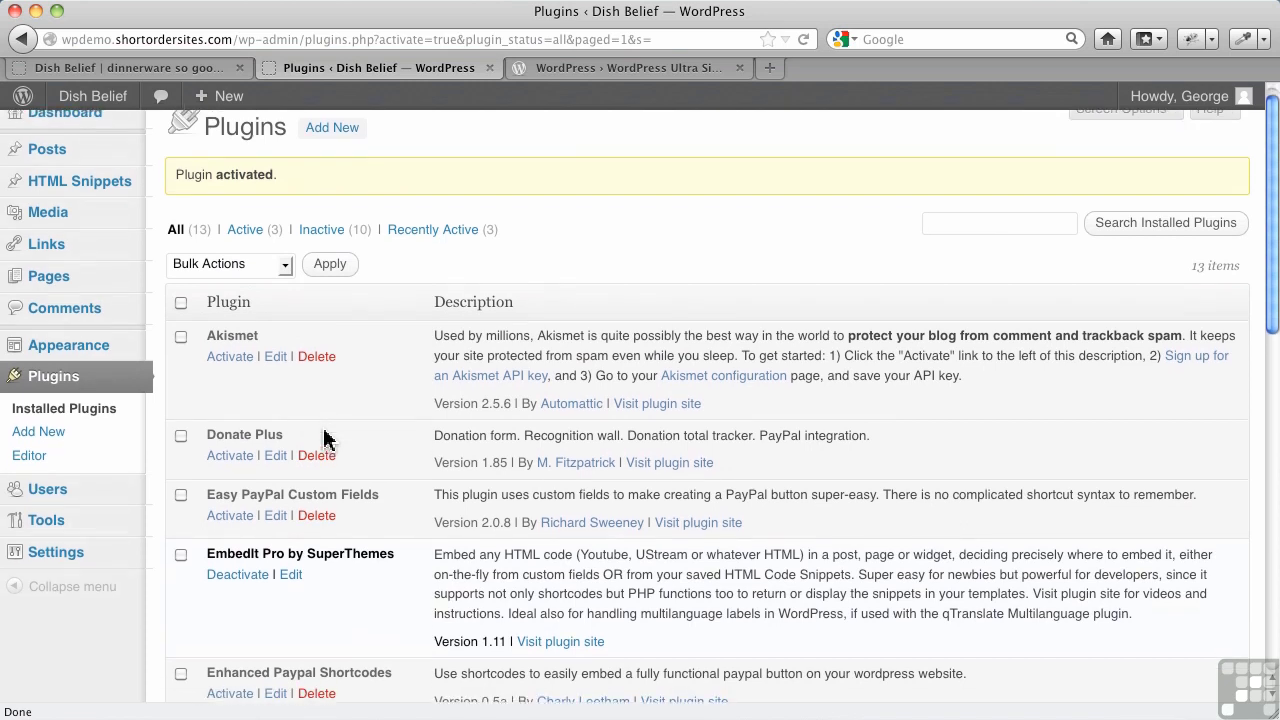
scroll(323, 440, up, 1)
Open the Ultra simple Cart options and read the usage instructions for the product, variation, shipping and checkout shortcodes
mouse_move(88, 550)
mouse_move(91, 576)
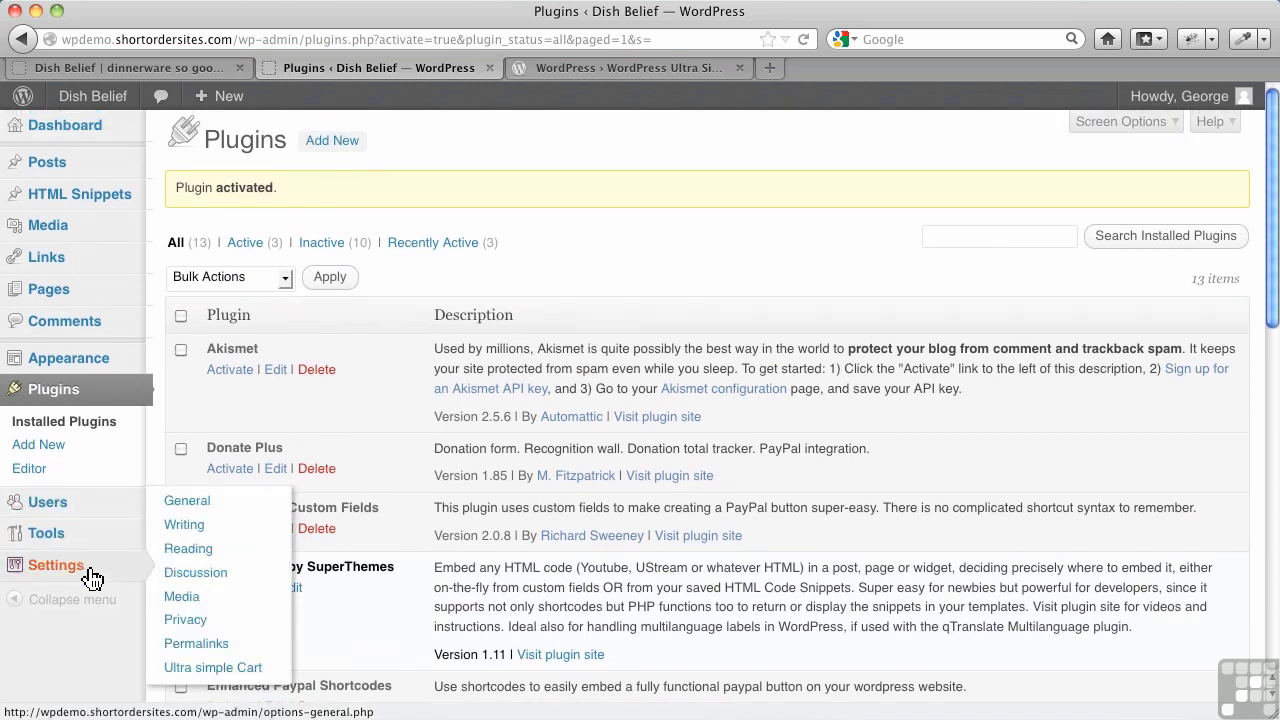
click(198, 667)
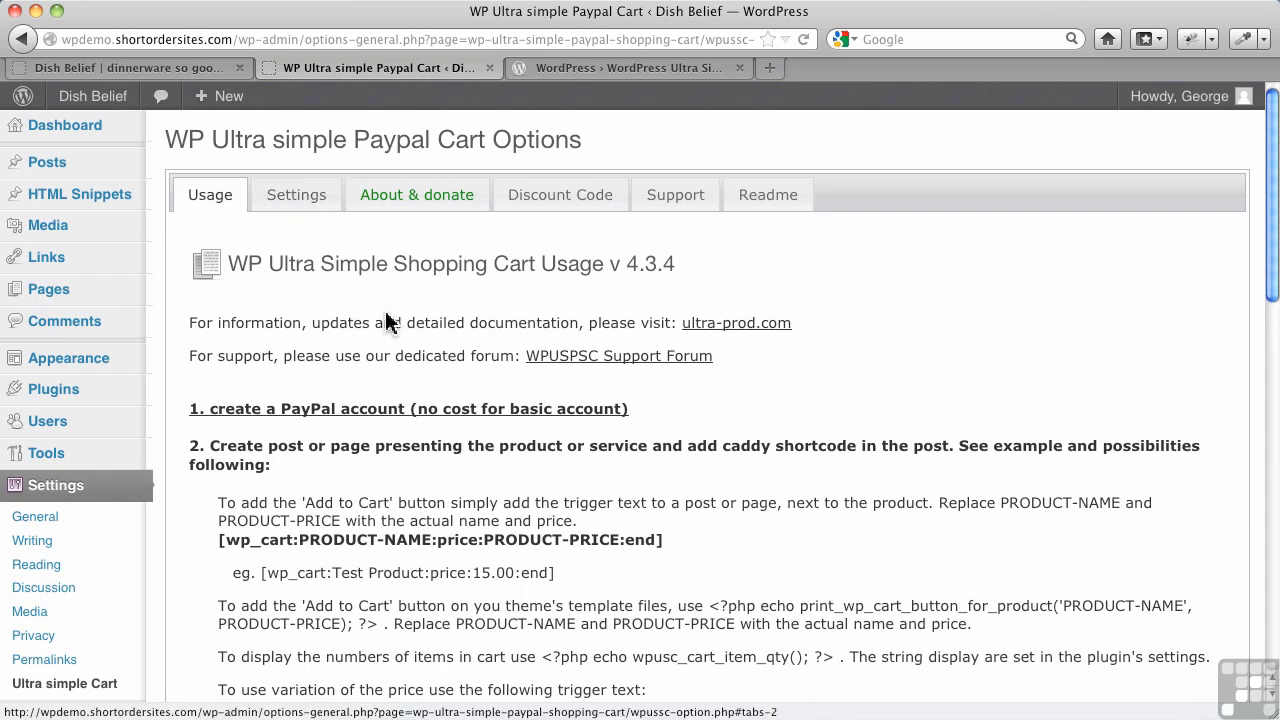
scroll(514, 360, down, 5)
scroll(515, 362, down, 4)
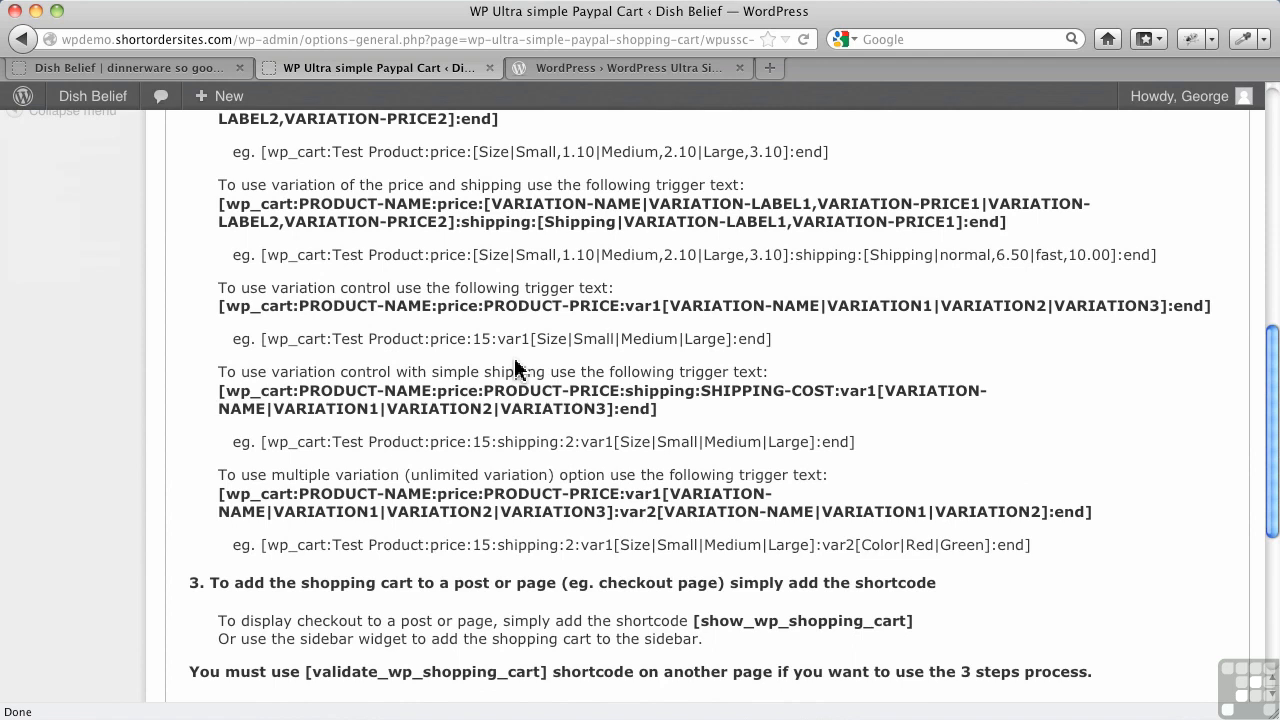
scroll(514, 357, down, 2)
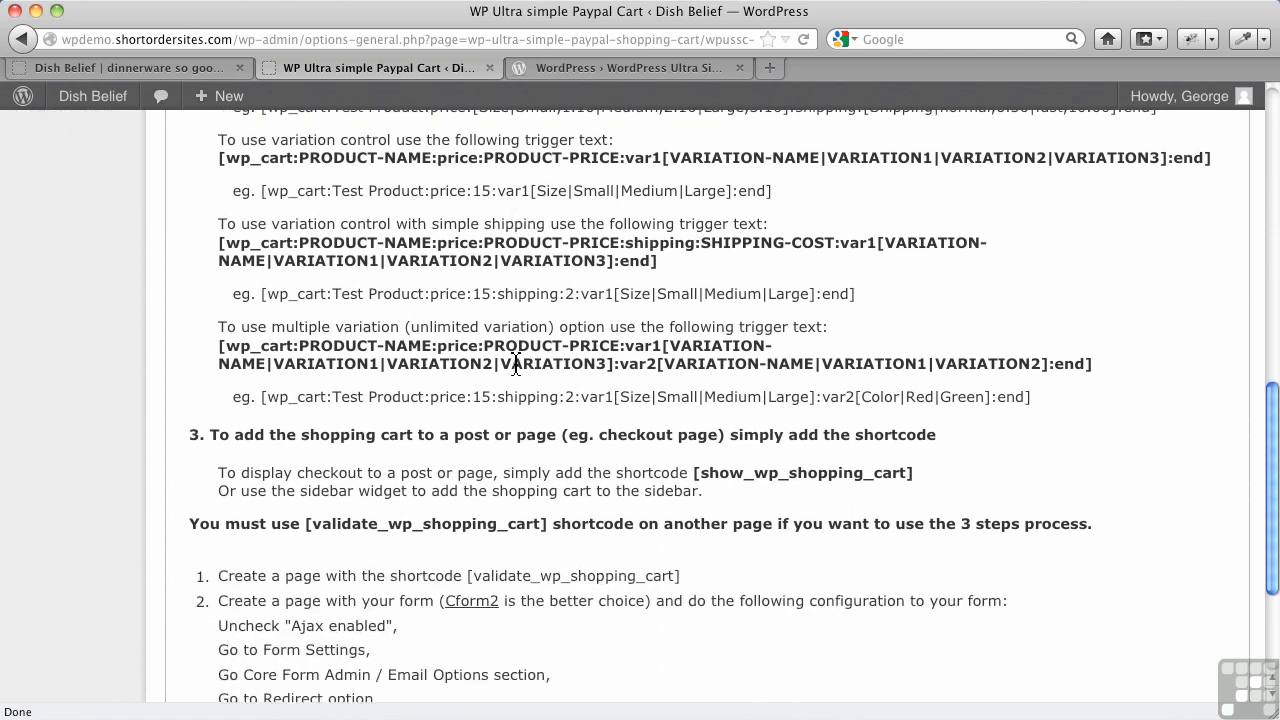
scroll(514, 362, down, 3)
scroll(514, 362, up, 8)
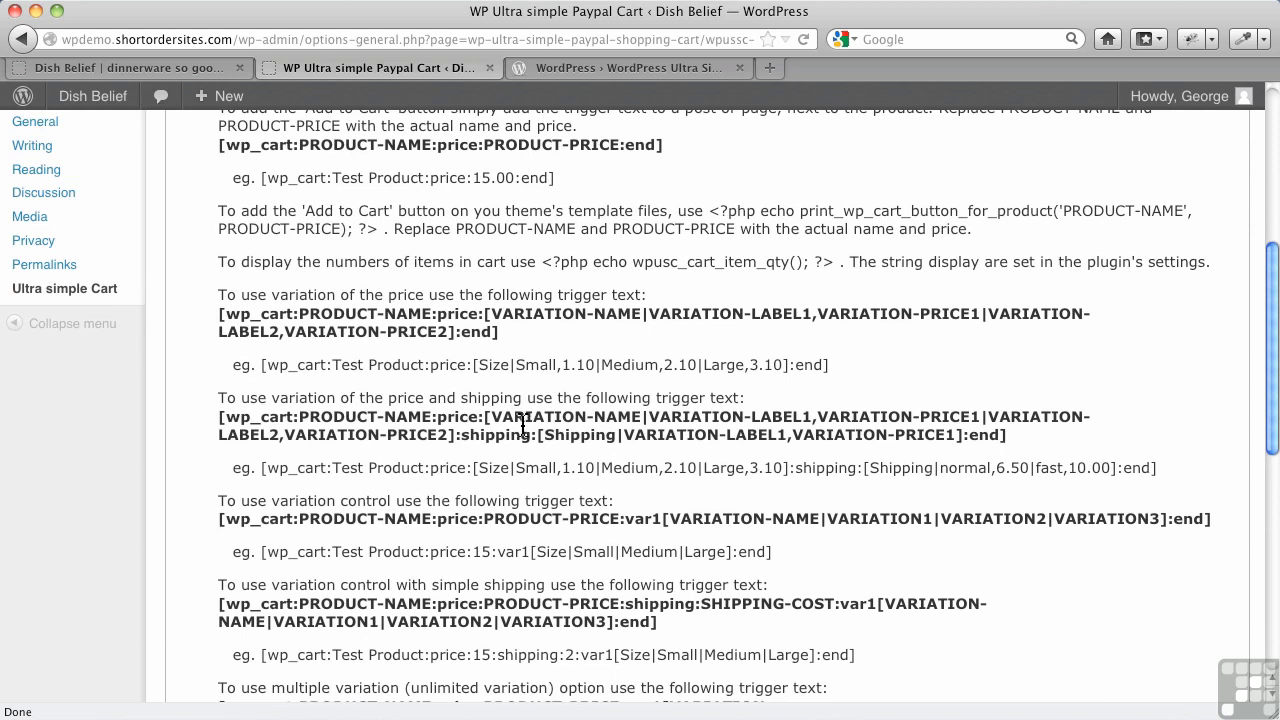
scroll(527, 425, up, 5)
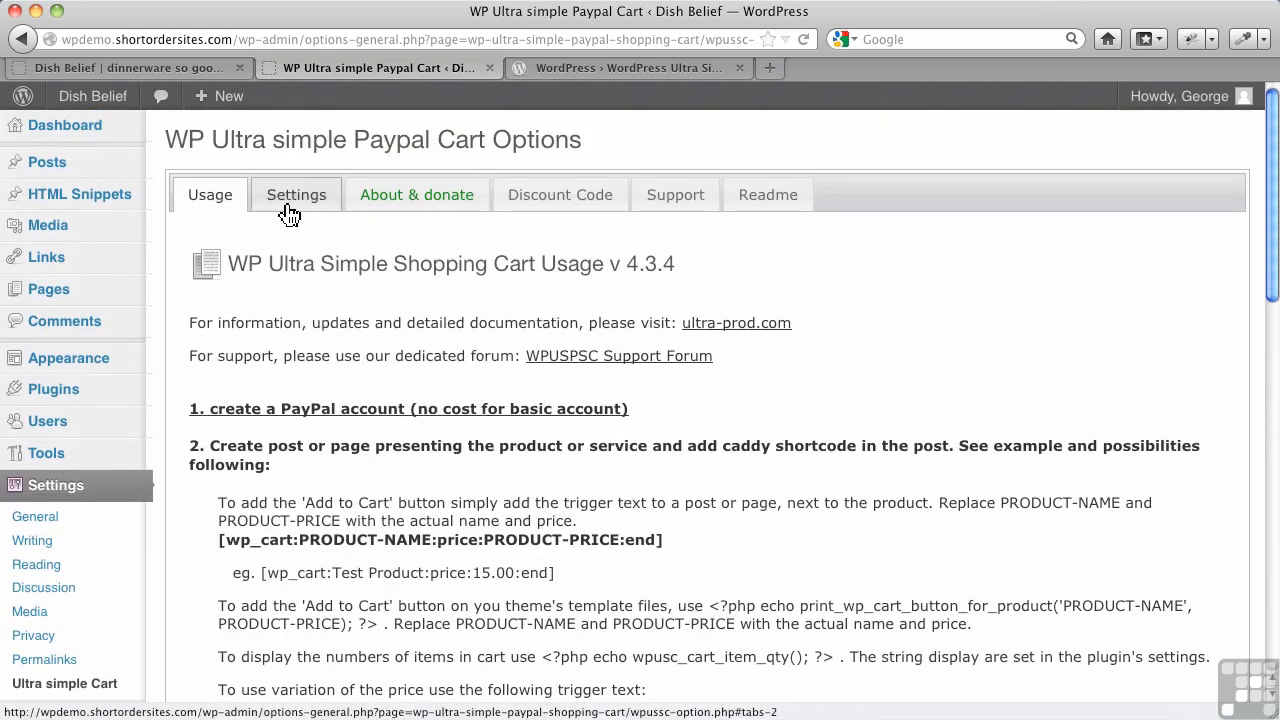
Open the cart plugin's own settings and review the PayPal email, sandbox, shipping and currency options
click(287, 207)
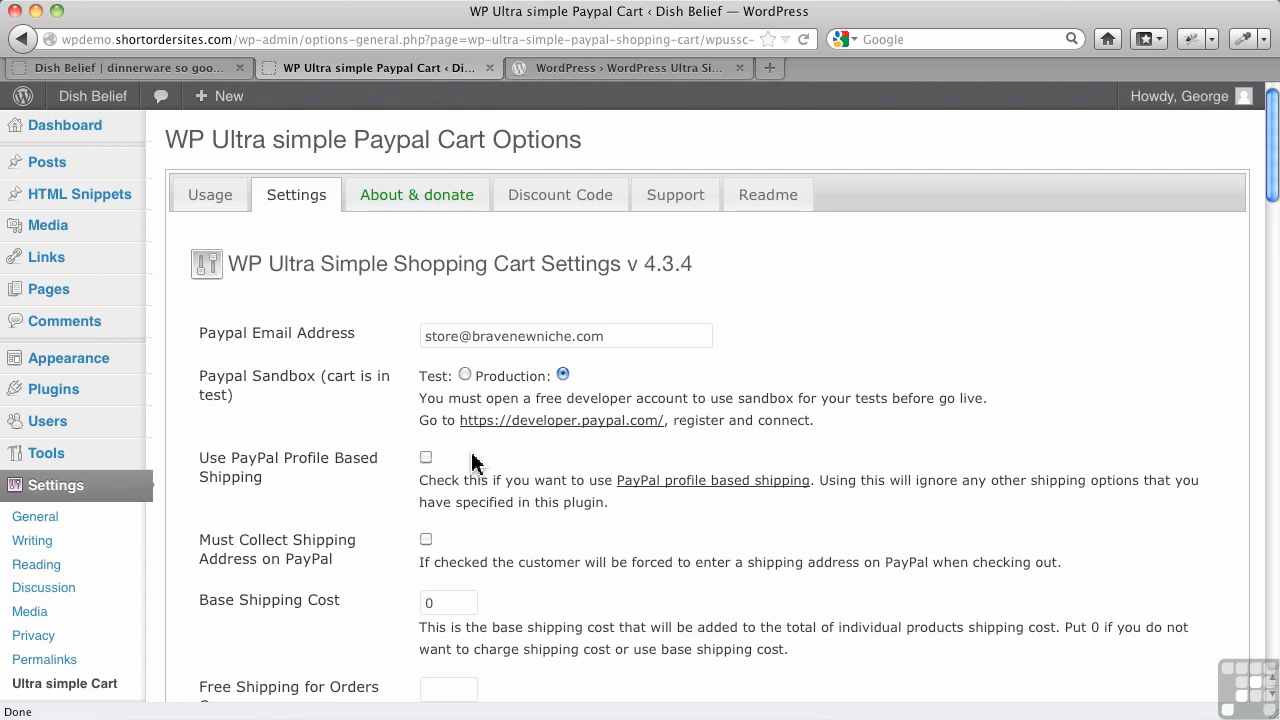
scroll(472, 462, down, 2)
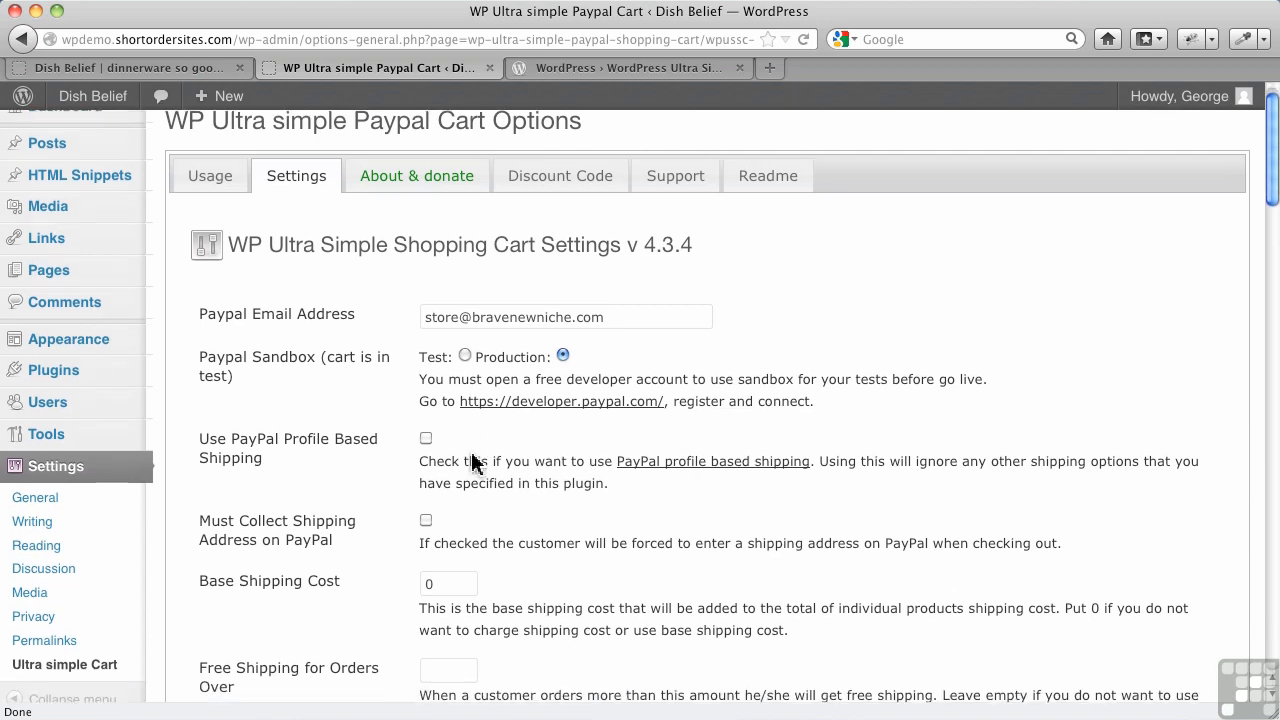
scroll(501, 473, down, 3)
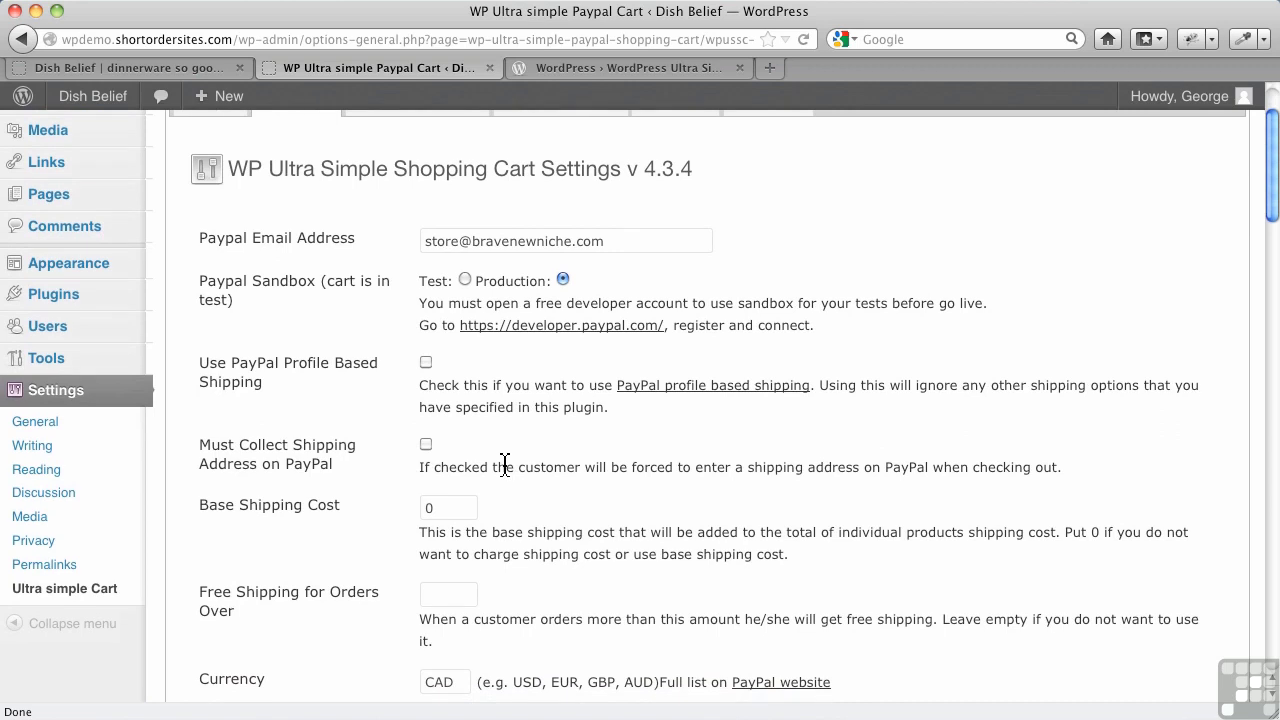
scroll(505, 466, down, 3)
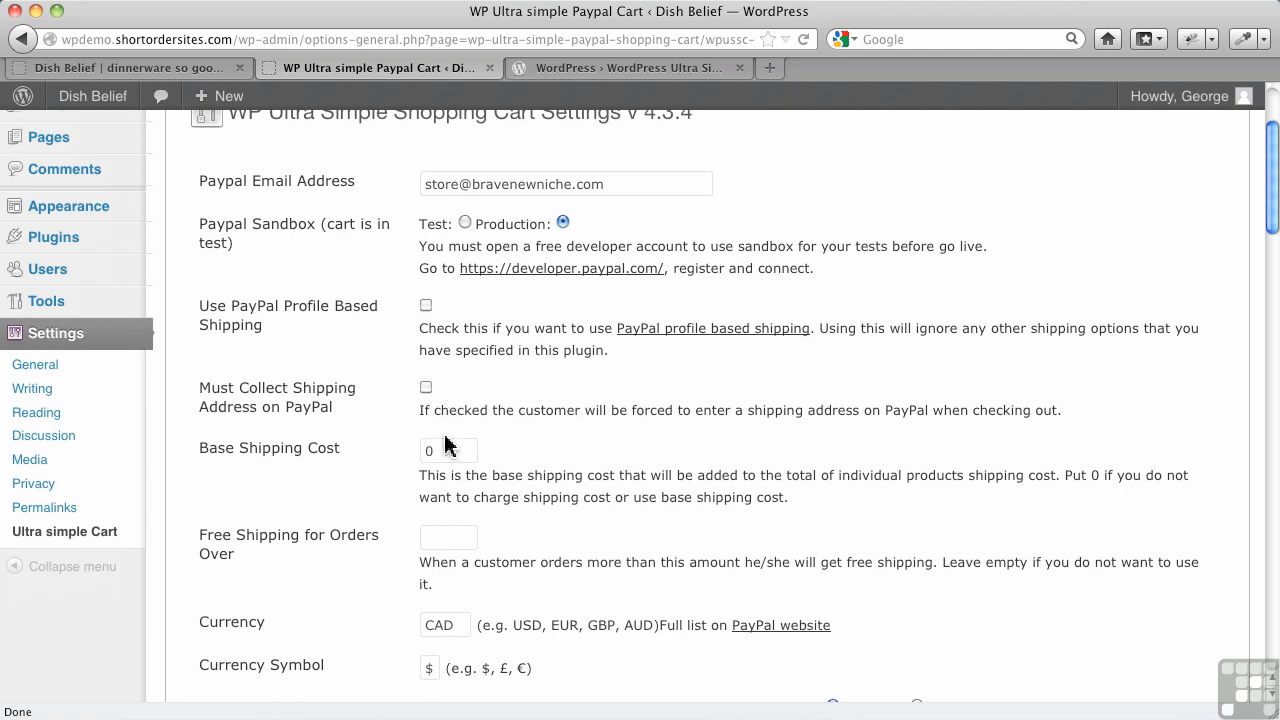
scroll(460, 443, down, 1)
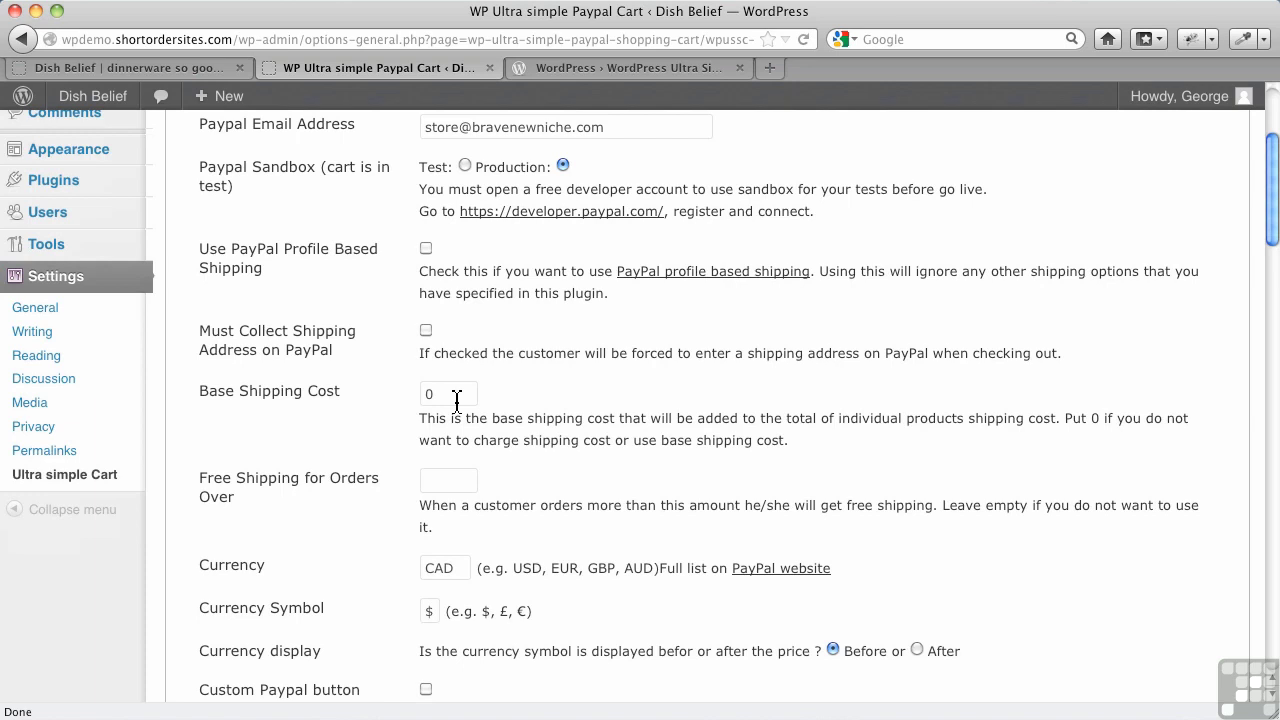
scroll(460, 440, down, 2)
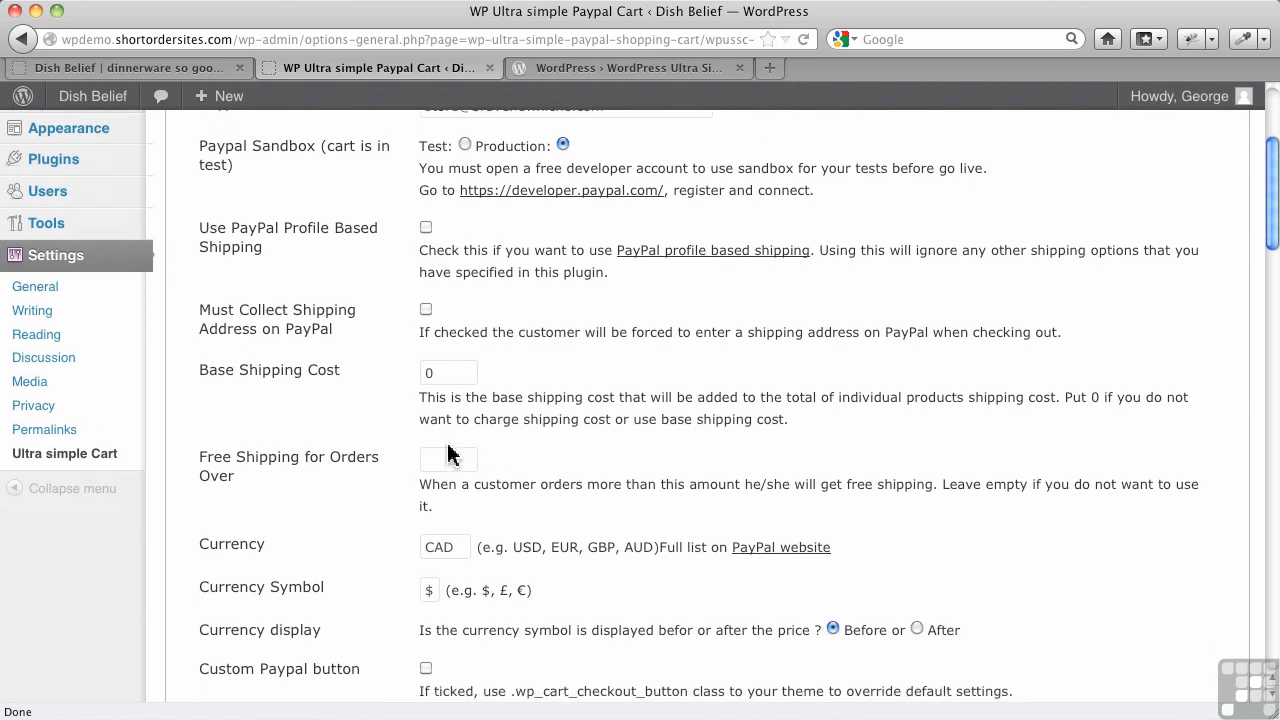
click(465, 446)
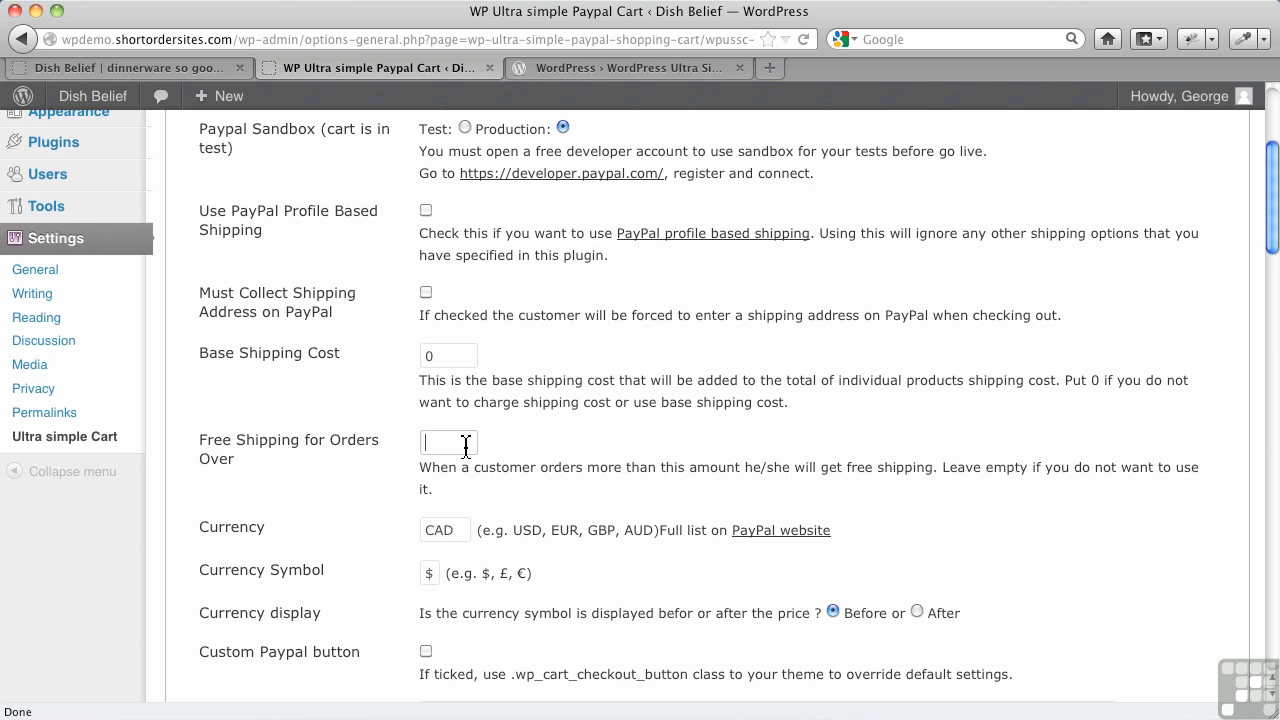
scroll(465, 447, down, 3)
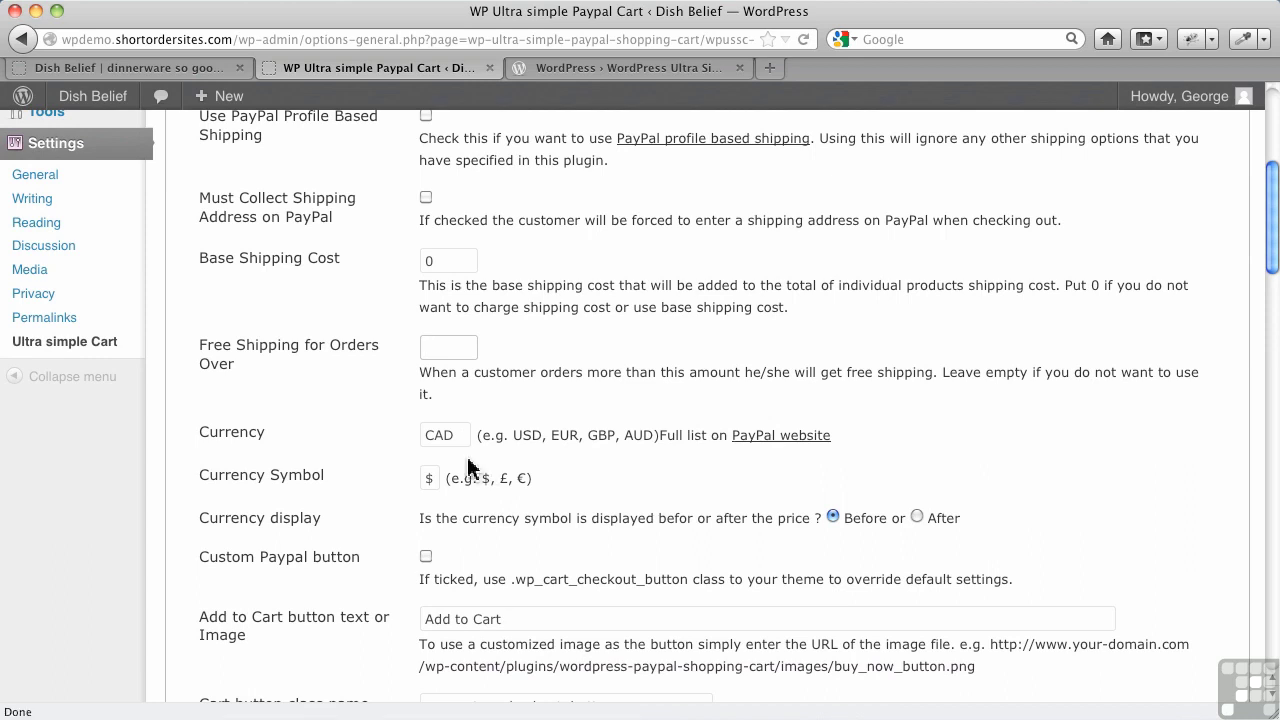
scroll(470, 466, down, 1)
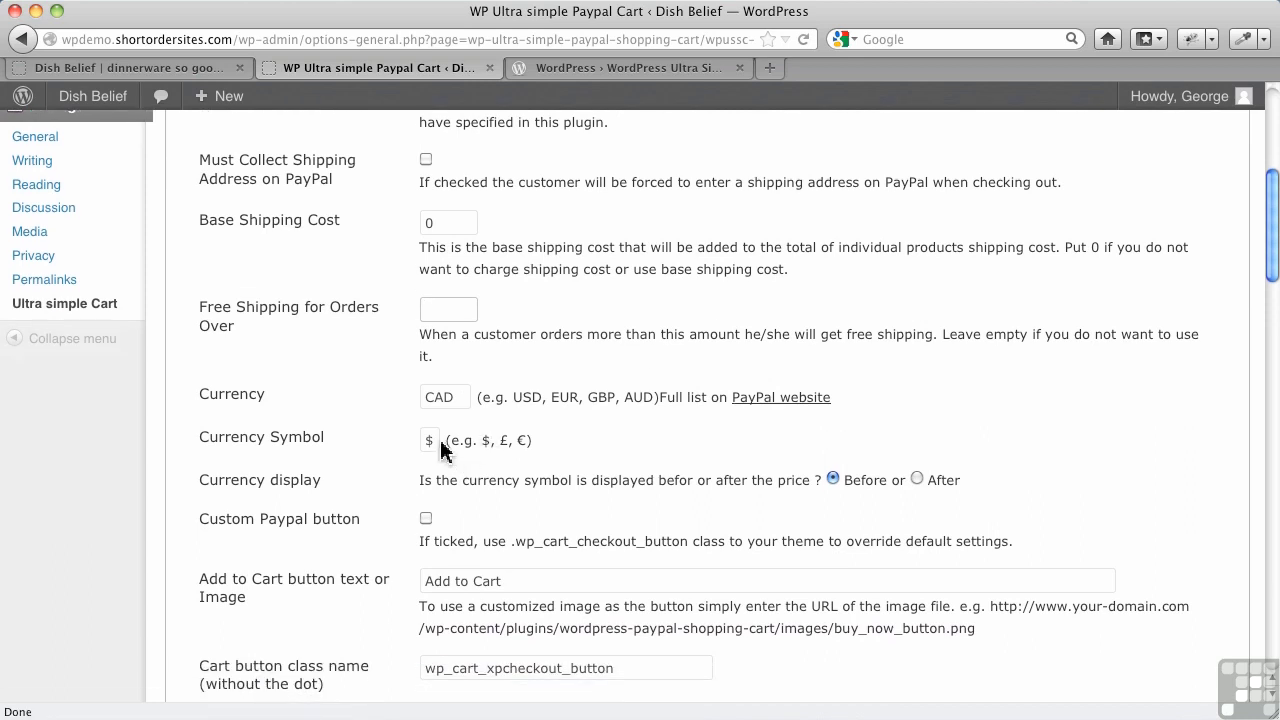
scroll(440, 450, down, 1)
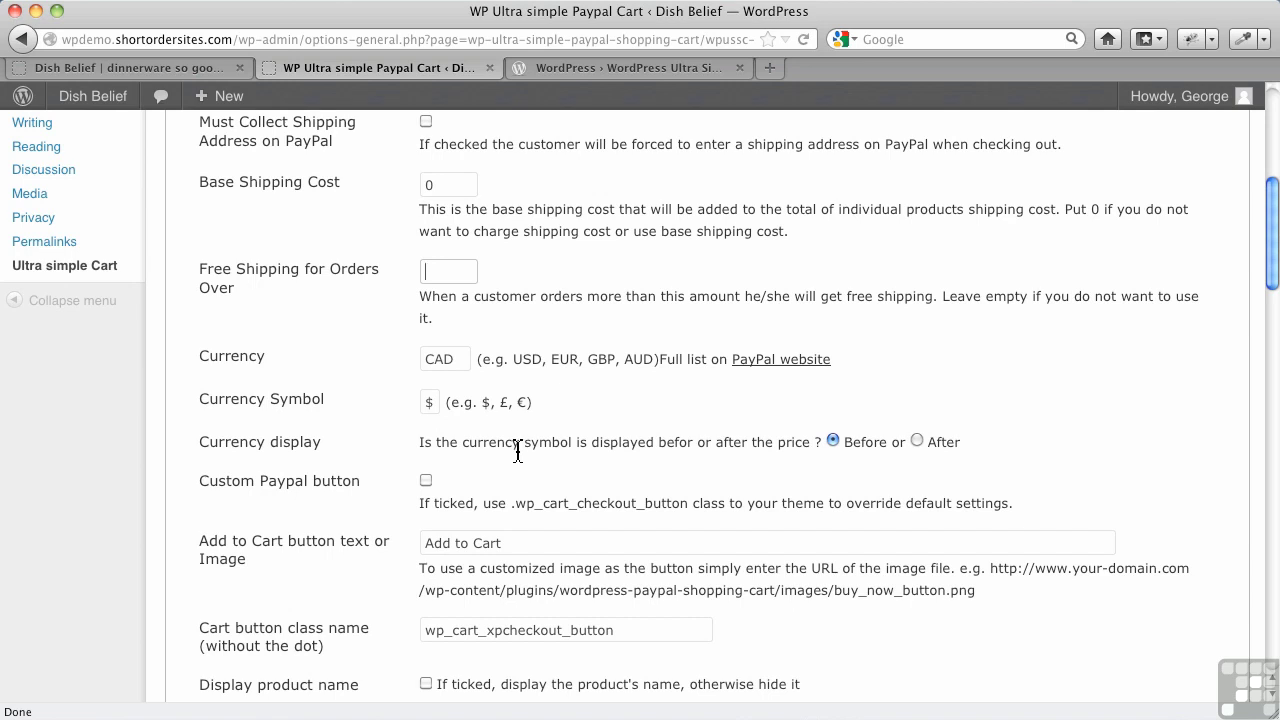
Review the custom PayPal button, Add to Cart text, cart button class name and product display settings
scroll(483, 466, down, 2)
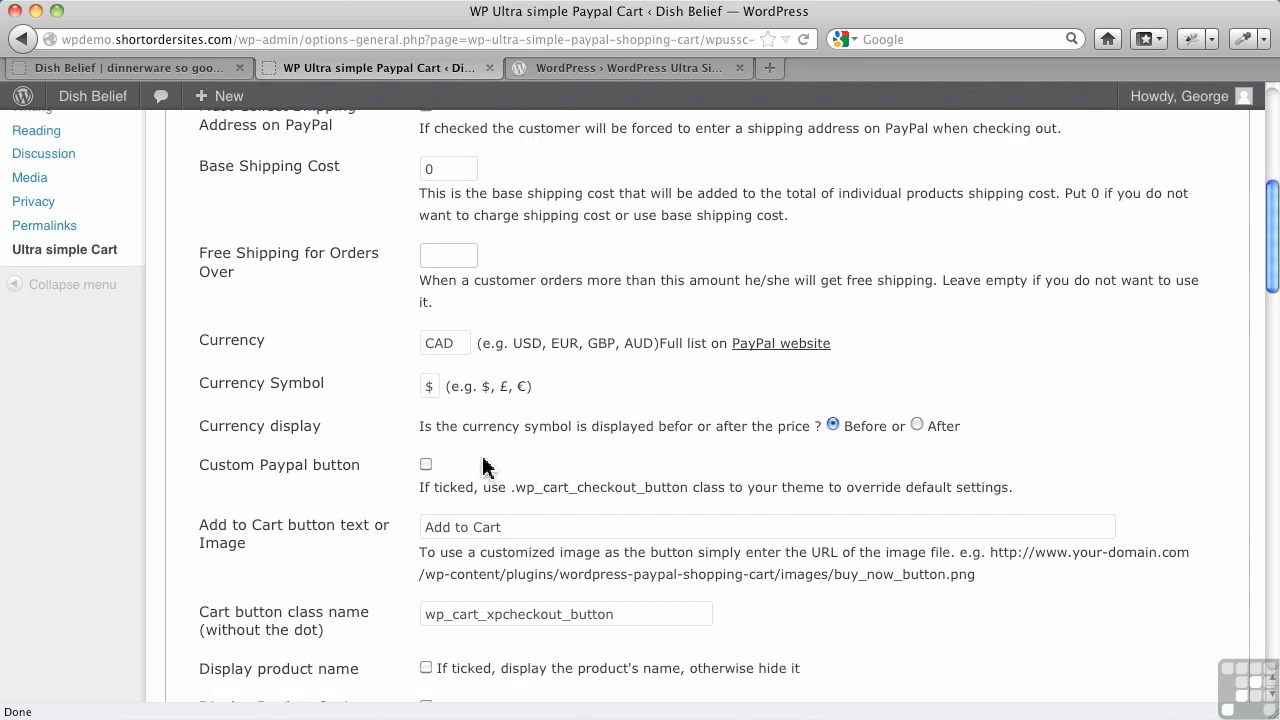
scroll(483, 466, down, 2)
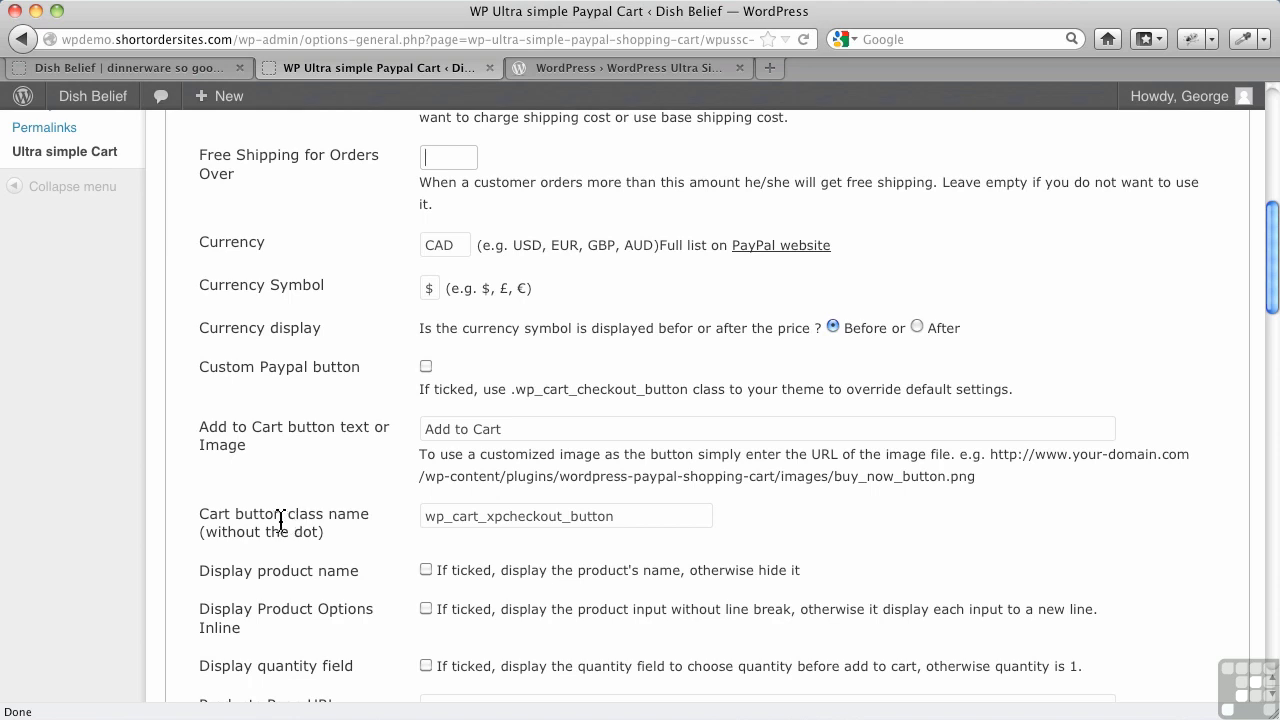
scroll(281, 522, down, 1)
scroll(281, 522, down, 1)
mouse_move(281, 477)
mouse_down()
mouse_move(349, 480)
mouse_move(346, 493)
mouse_move(267, 479)
mouse_up()
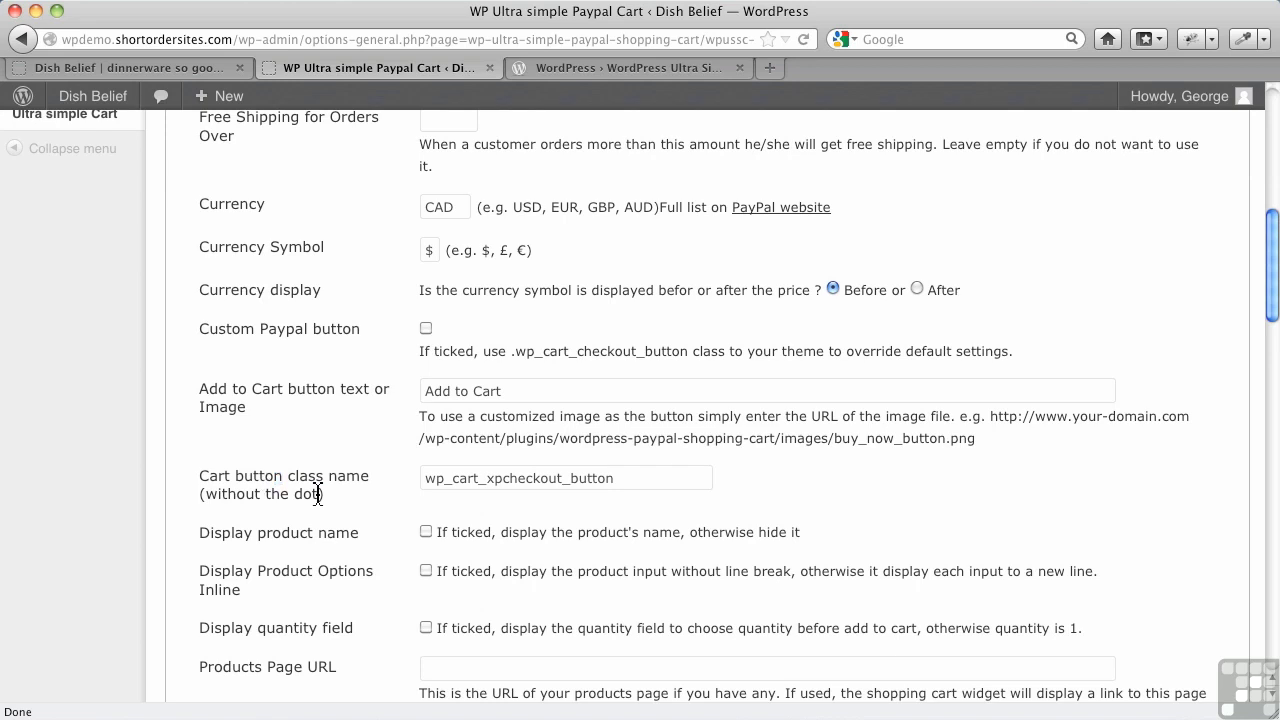
drag(321, 494, 203, 470)
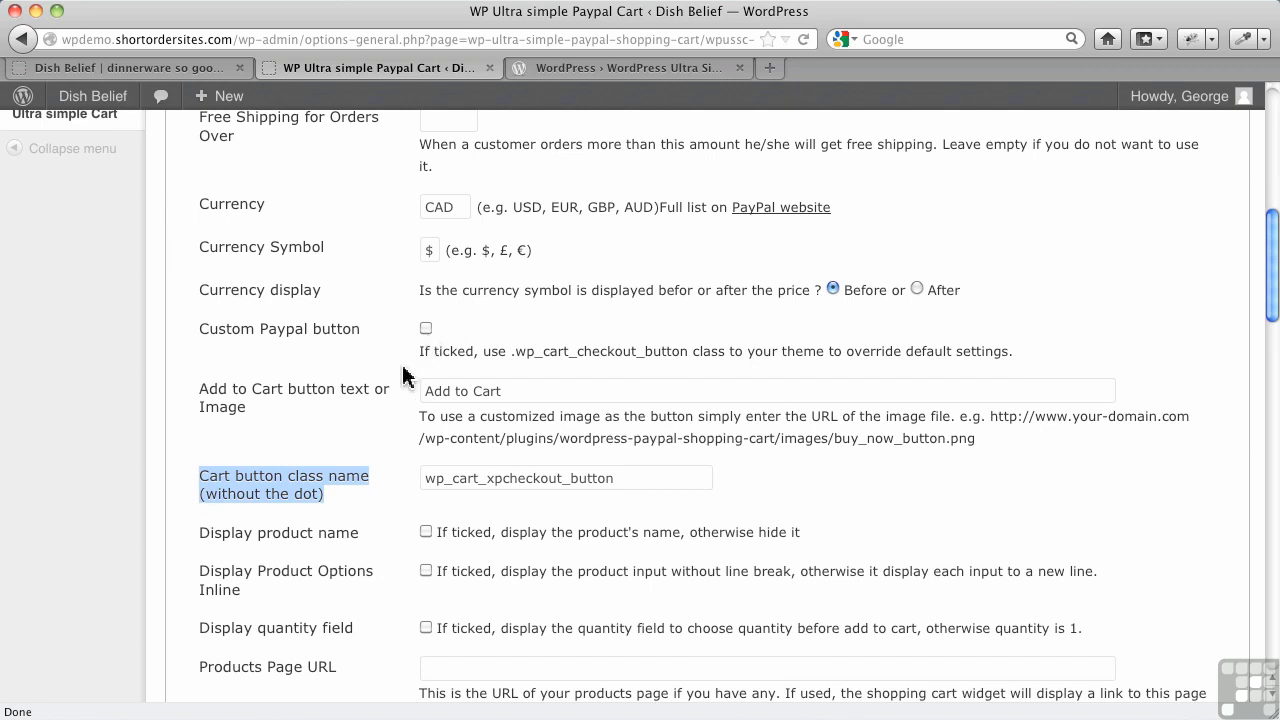
click(376, 452)
scroll(376, 452, down, 3)
scroll(376, 452, down, 2)
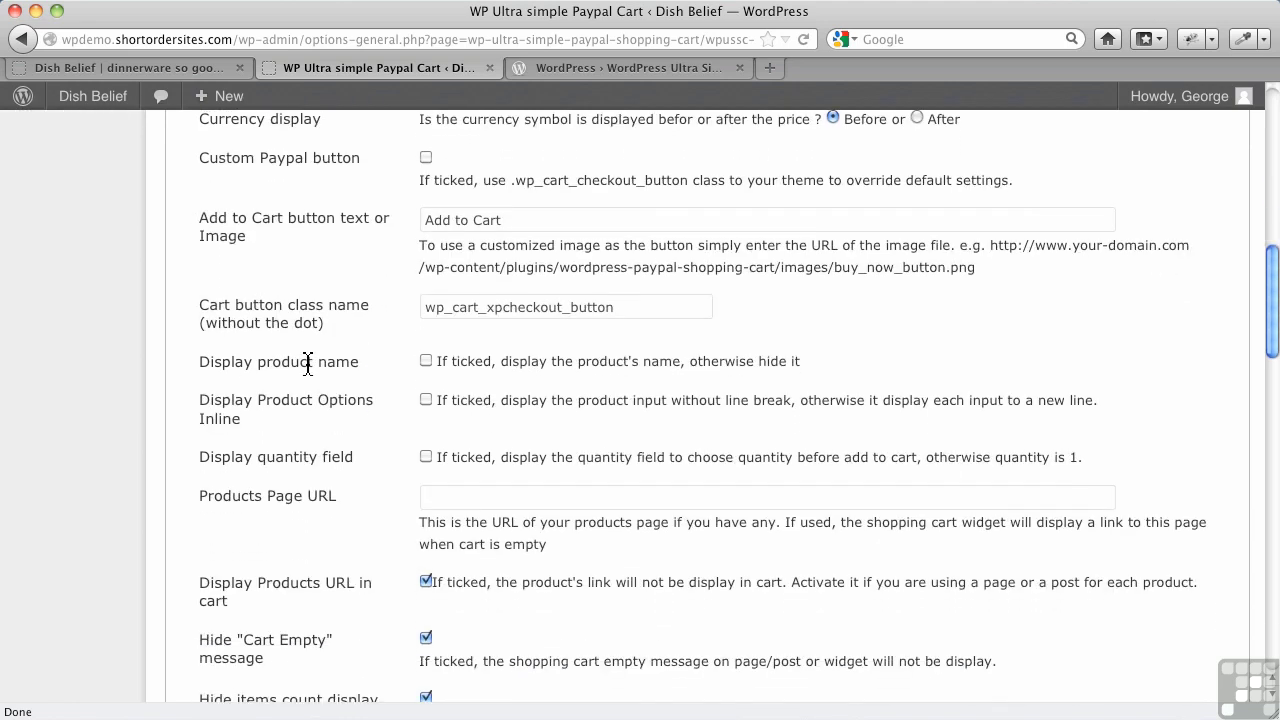